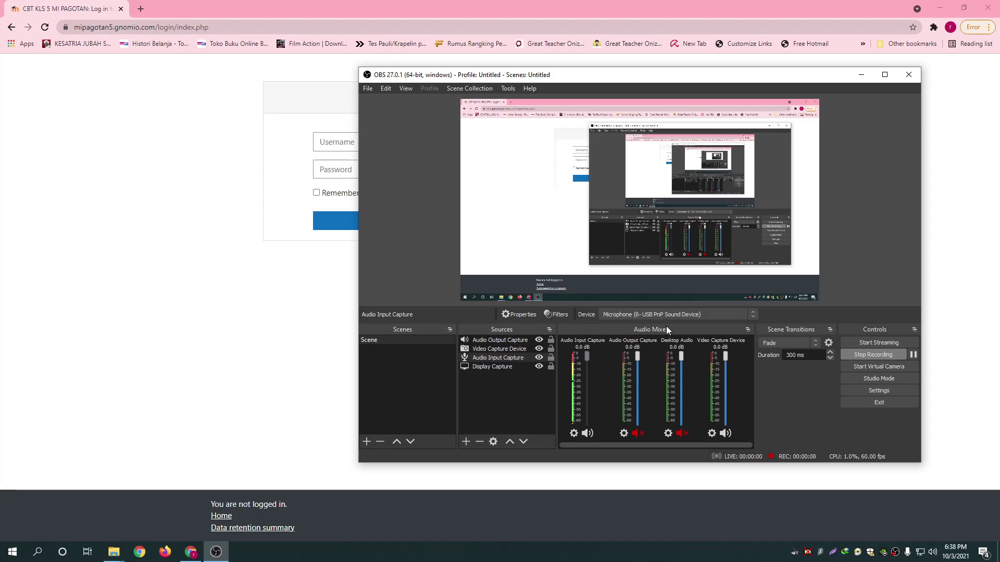
Step: Switch to the browser and log in to the CBT KLS 5 MI PAGOTAN site with the account username and password
left_click(219, 194)
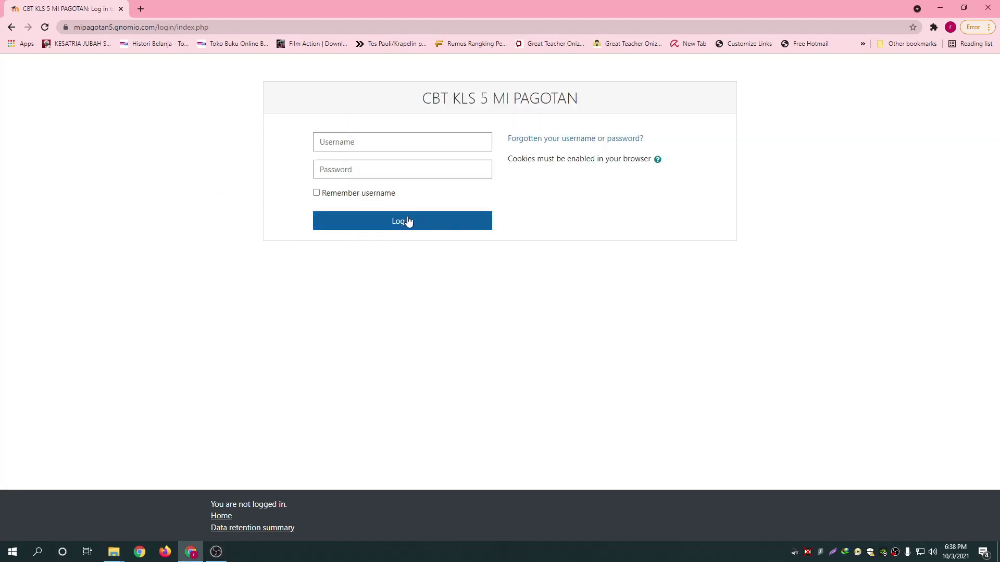
left_click(375, 147)
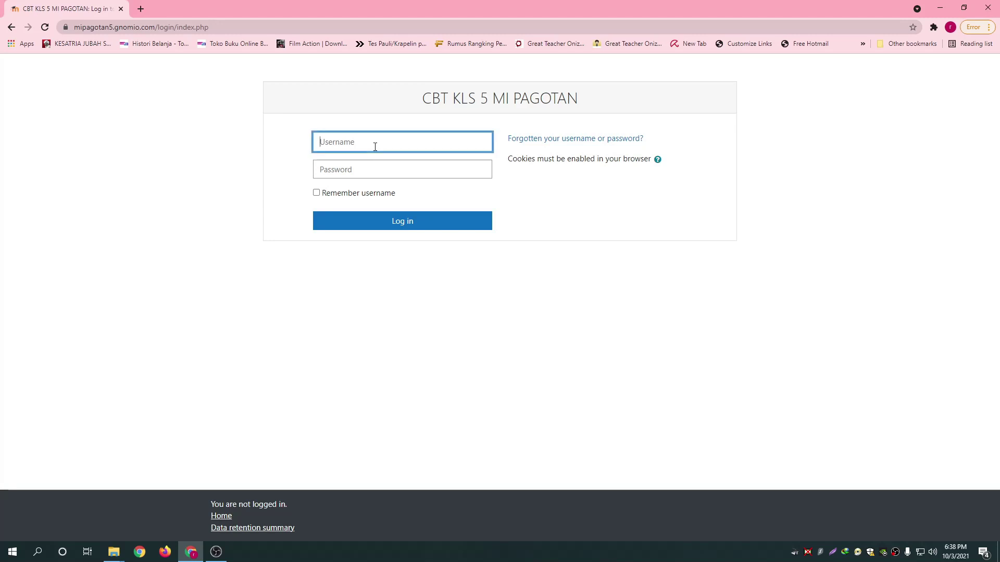
type("r")
type("onalk")
key("Tab")
type("•••••")
key("Return")
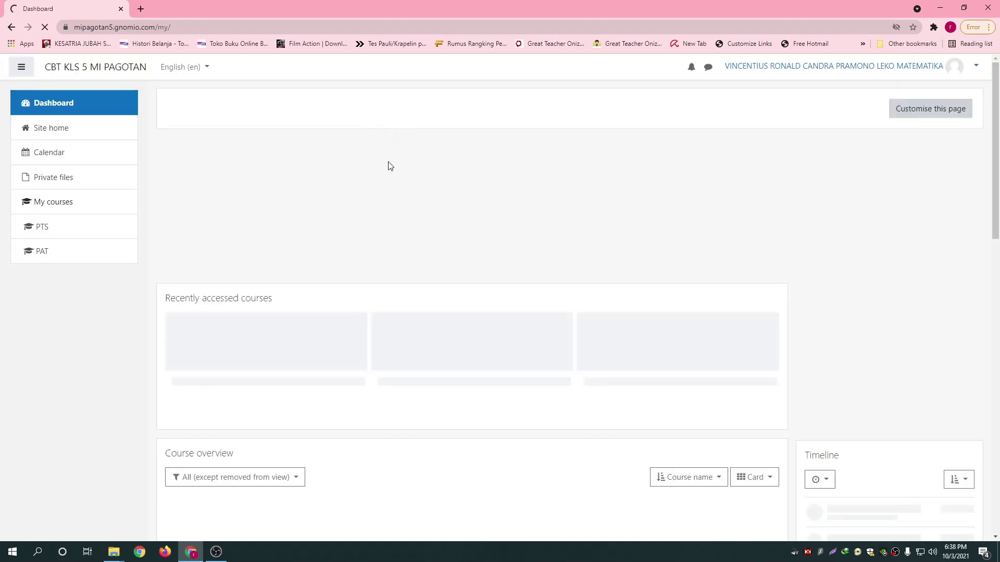
Step: Open the PTS course's MATEMATIKA quiz under RABU 22 SEPTEMBER 2021 and show its attempts report
left_click(45, 228)
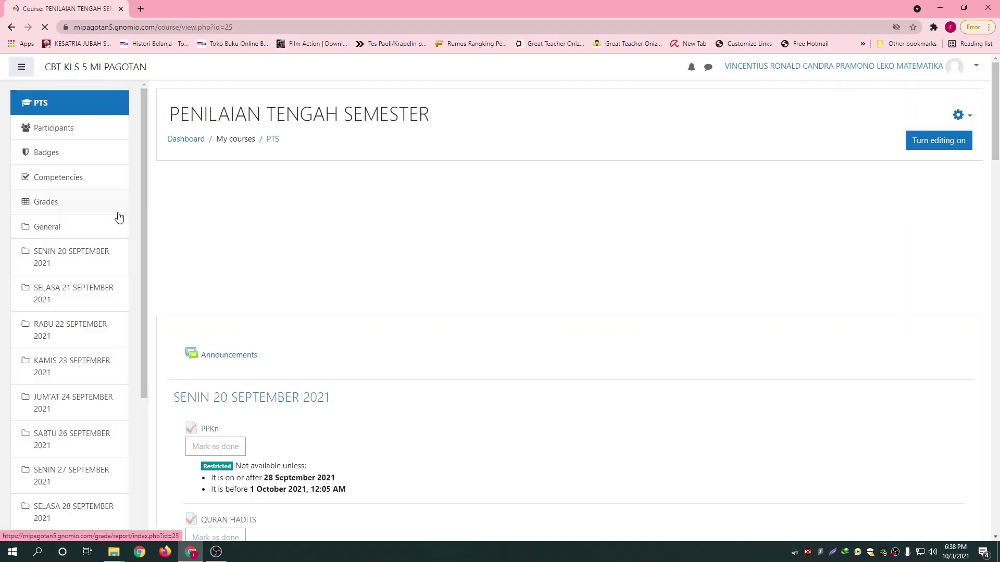
scroll(81, 234, "down", 4)
scroll(80, 235, "up", 2)
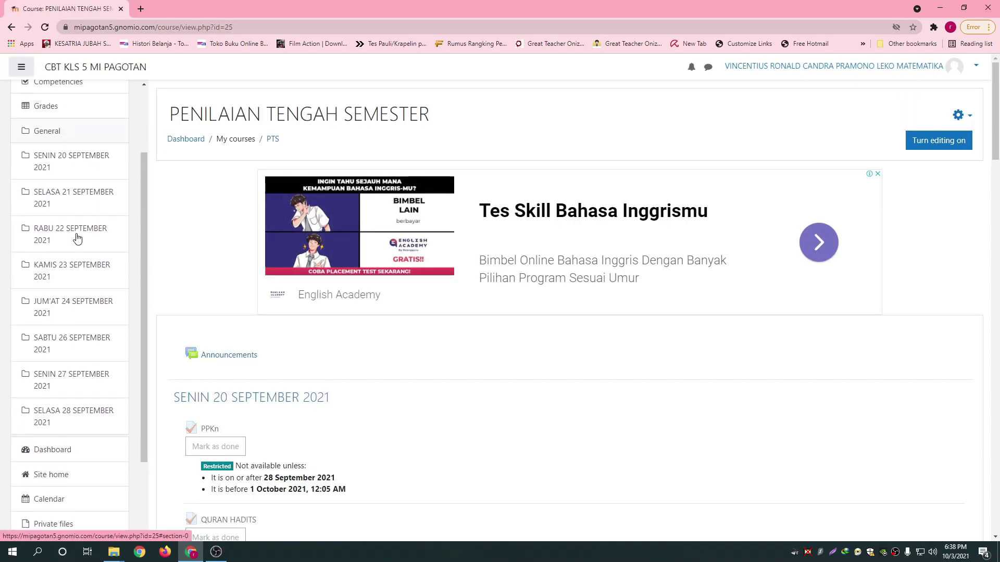
scroll(188, 246, "down", 10)
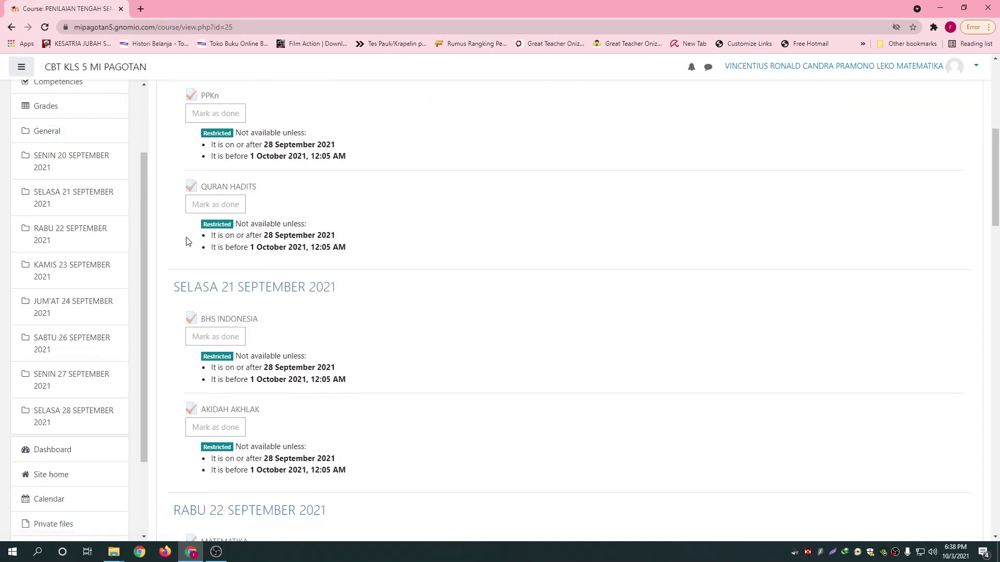
scroll(187, 246, "down", 2)
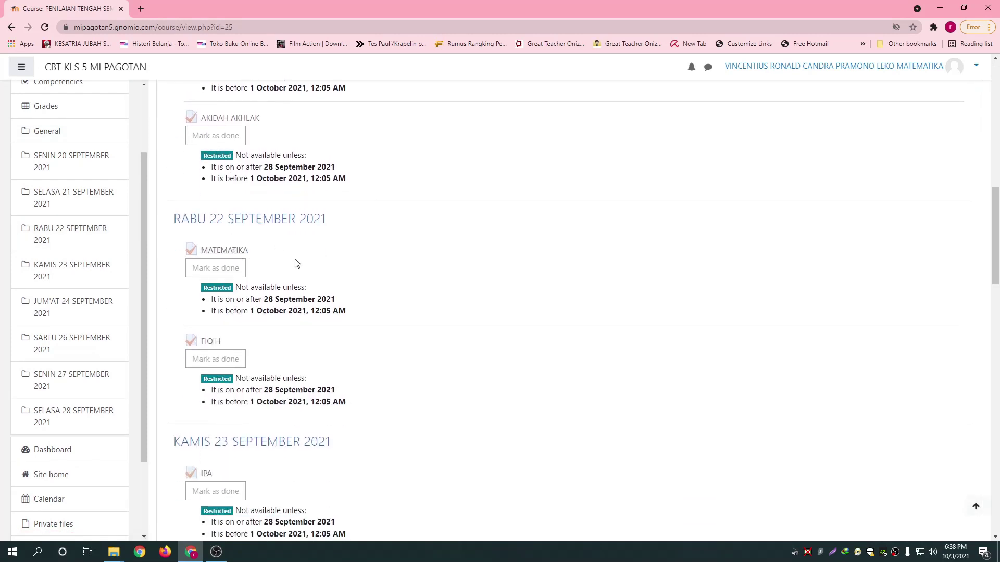
left_click(218, 251)
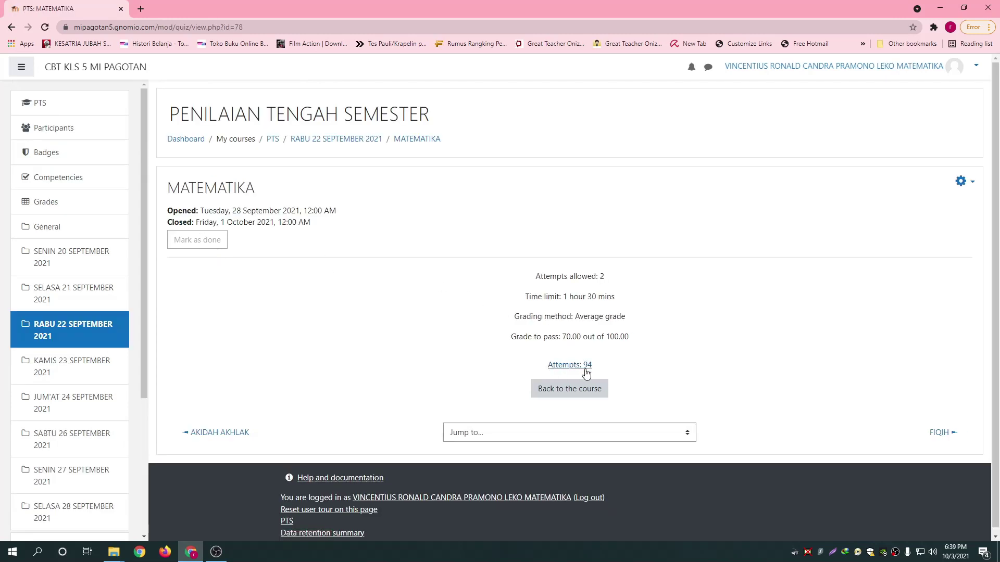
left_click(560, 366)
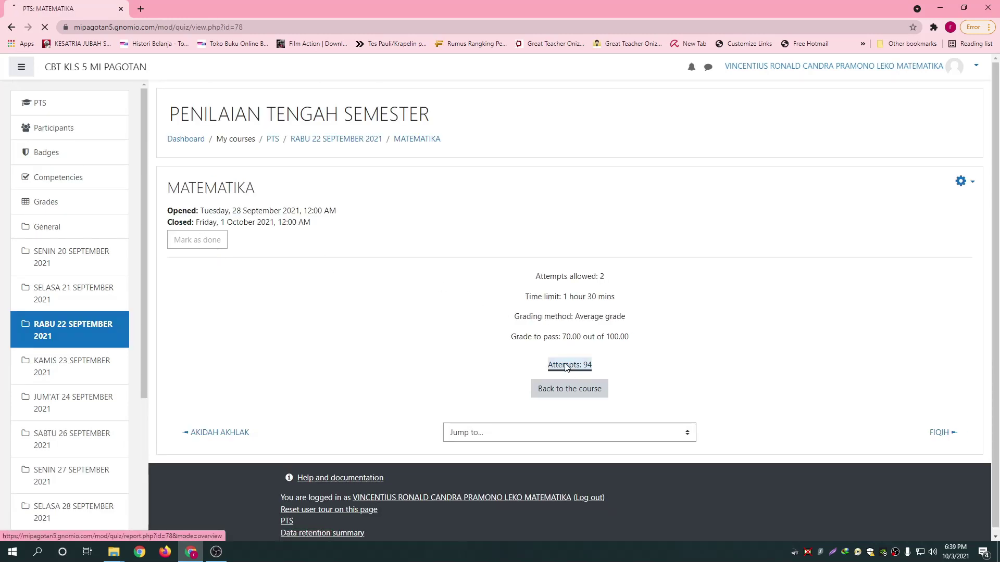
Step: Sort the quiz attempts table by email address and look through the reordered rows
scroll(566, 368, "down", 4)
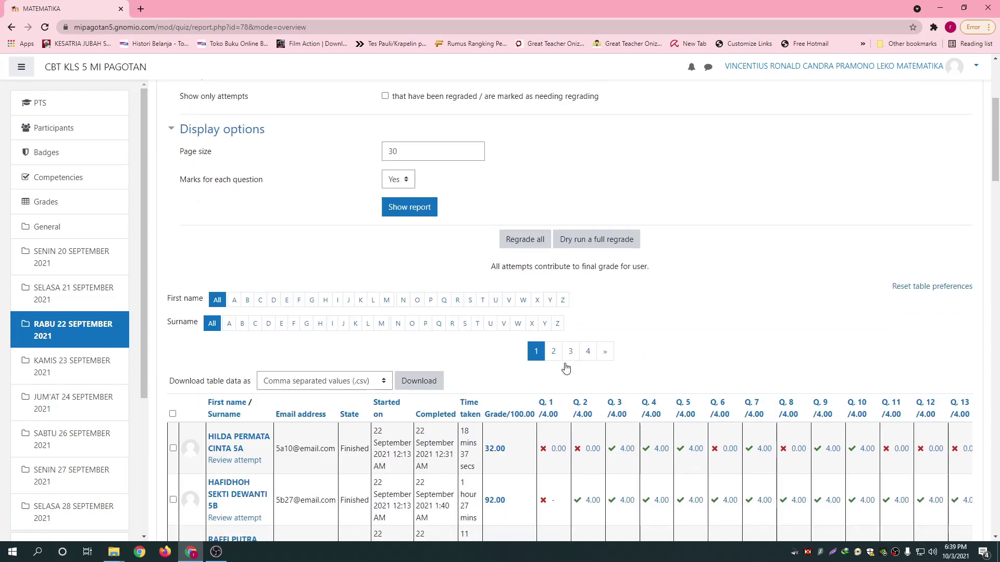
scroll(566, 366, "down", 2)
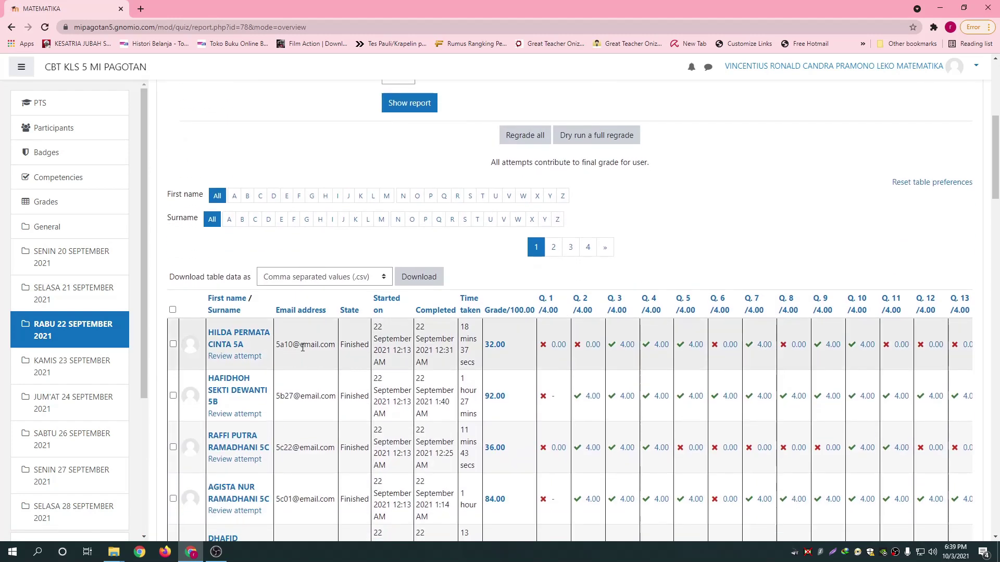
scroll(306, 349, "up", 1)
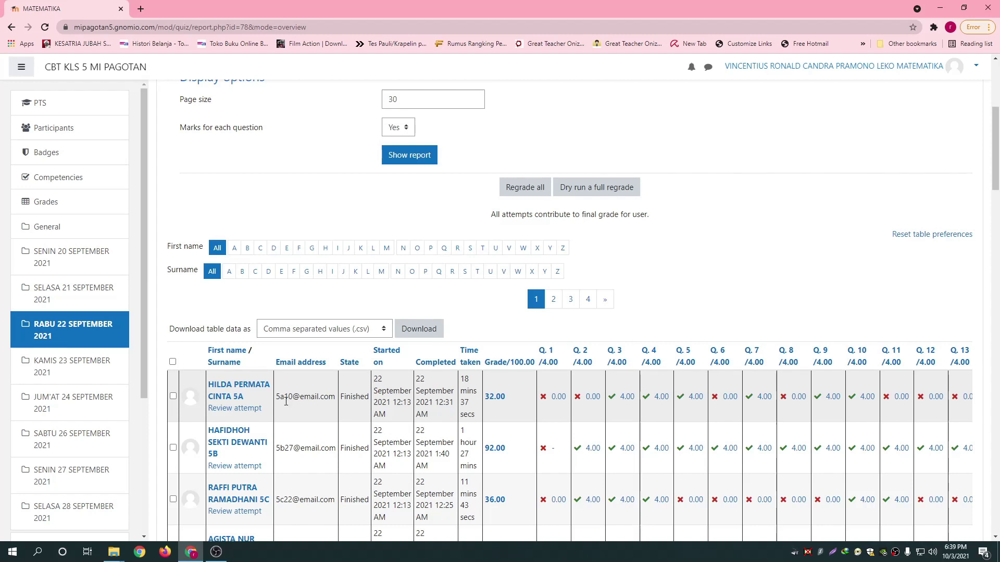
left_click_drag(284, 397, 293, 397)
left_click(286, 419)
left_click_drag(284, 448, 294, 449)
left_click(282, 383)
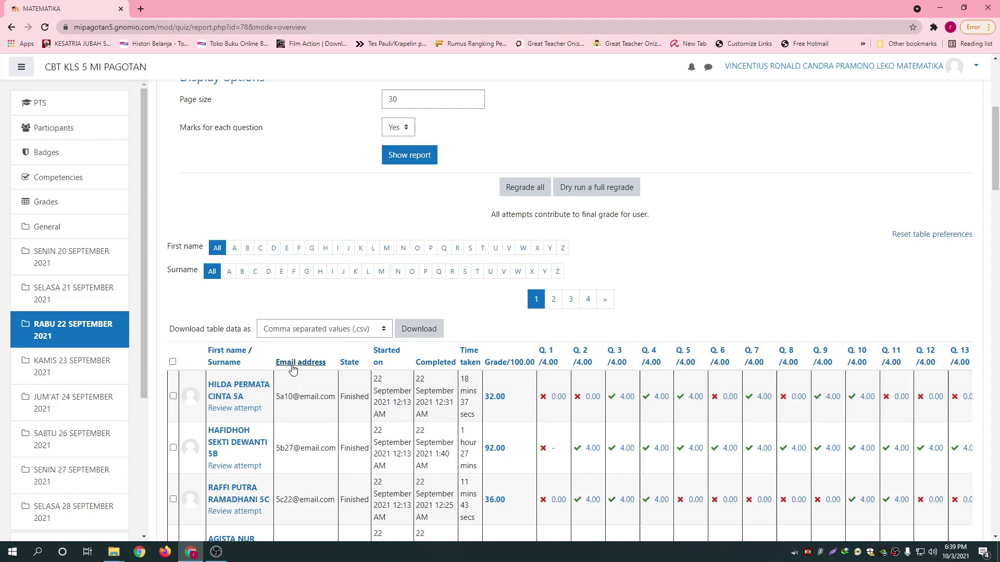
left_click(292, 364)
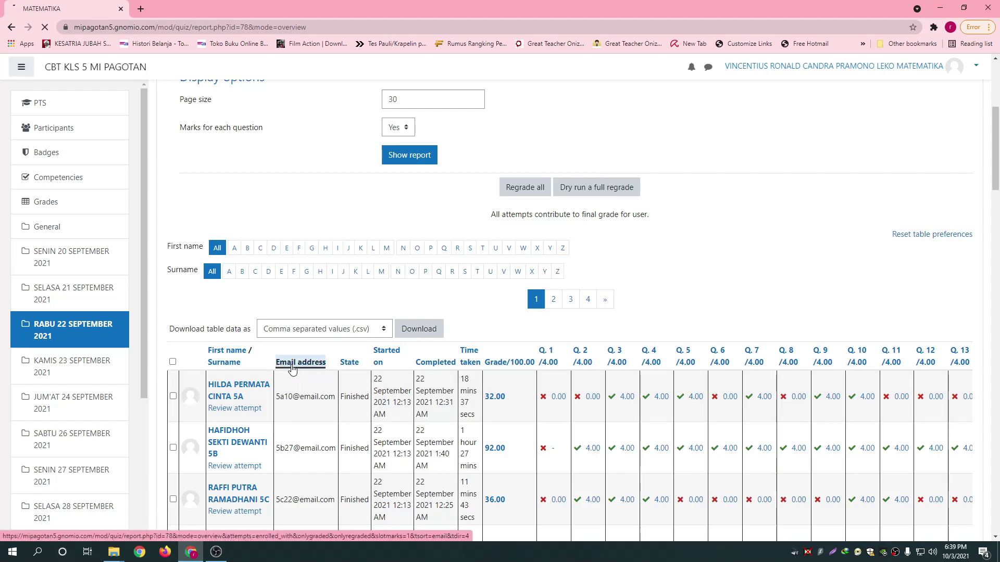
scroll(292, 369, "down", 3)
scroll(292, 368, "down", 3)
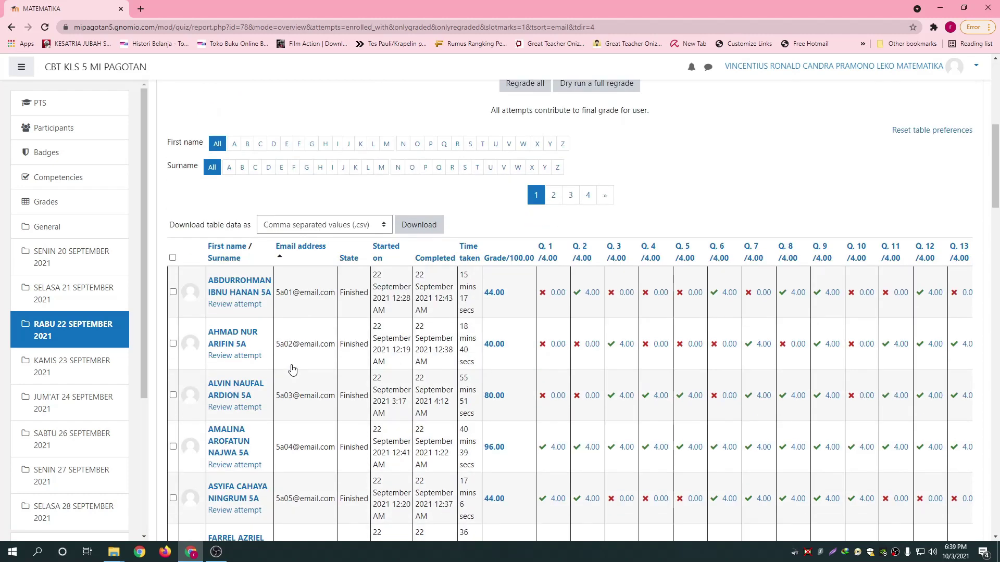
scroll(293, 368, "down", 3)
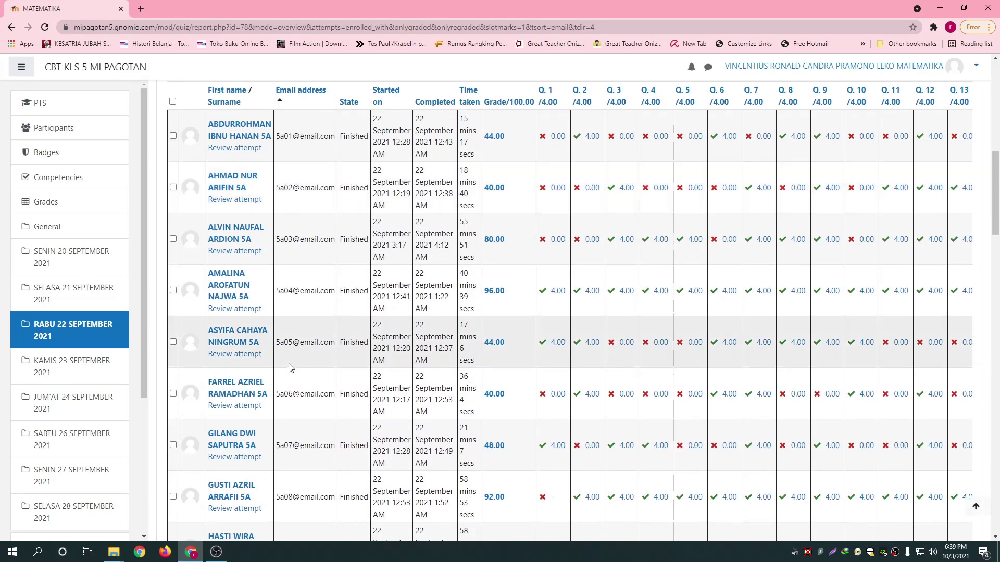
Step: Download the attempts table as Microsoft Excel (.xlsx) and open the downloaded workbook for editing
scroll(318, 357, "up", 2)
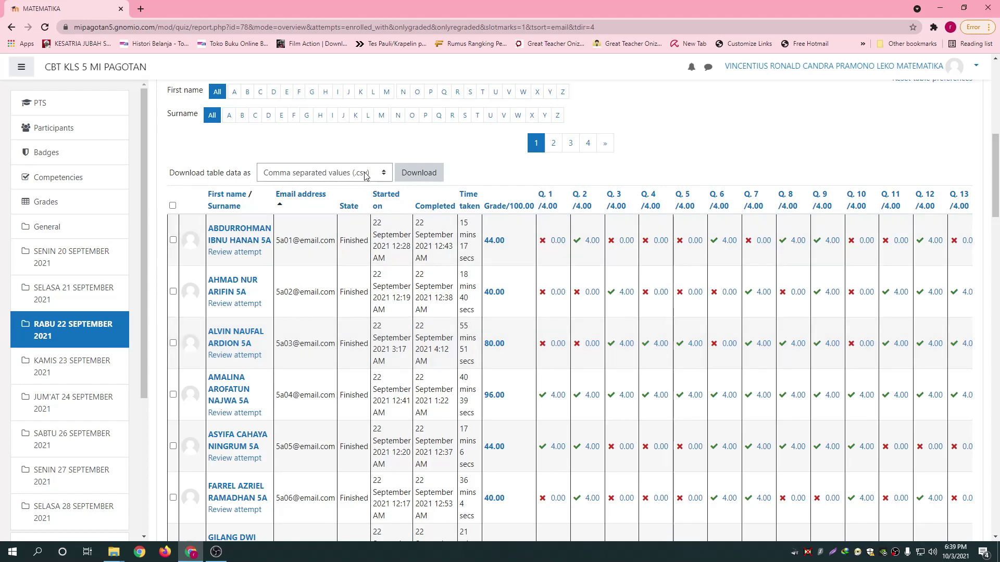
left_click(381, 176)
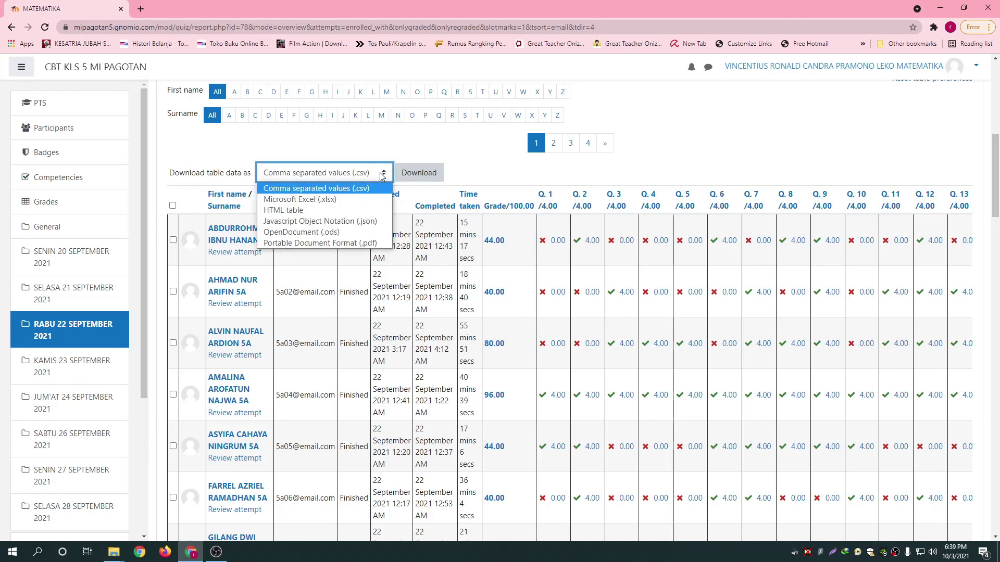
left_click(347, 203)
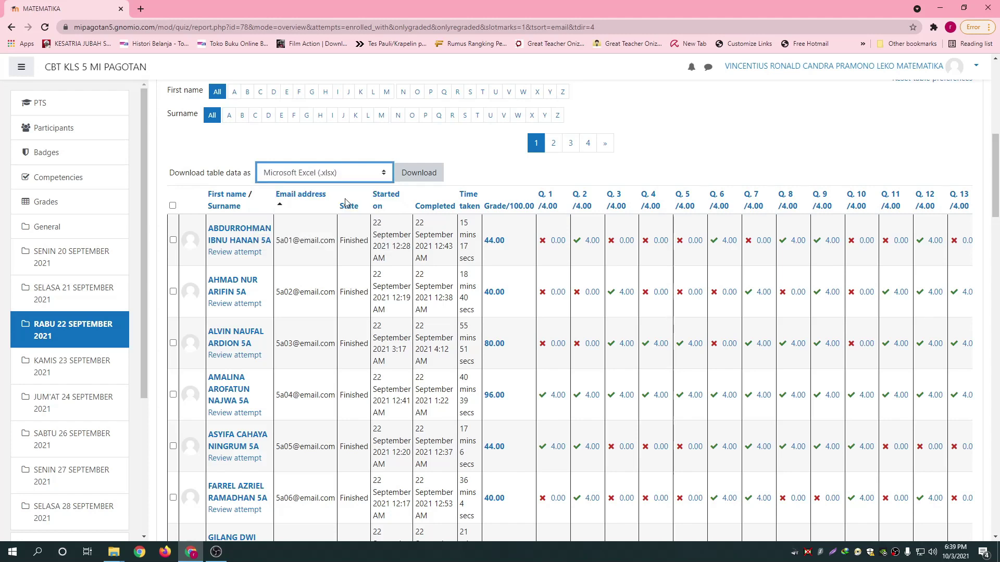
left_click(419, 175)
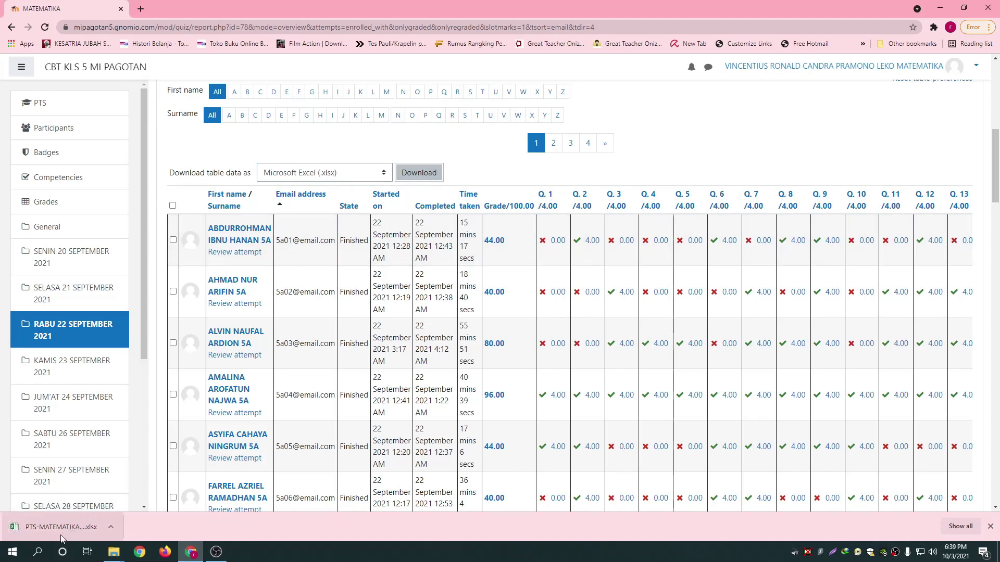
left_click(46, 529)
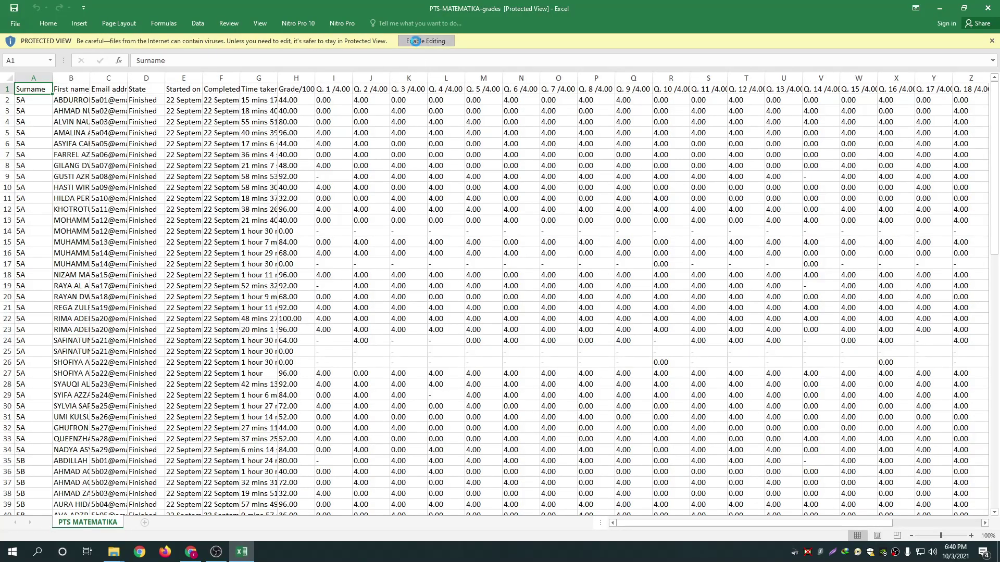
left_click(417, 41)
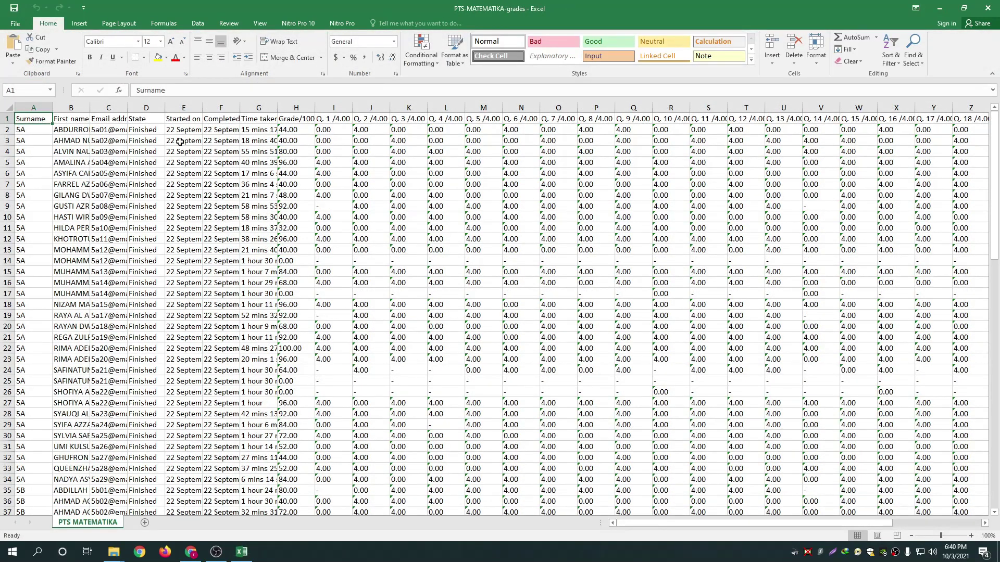
Step: Widen the Email address and First name columns to fit their contents
double_click(127, 107)
left_click(114, 129)
left_click_drag(113, 130, 115, 184)
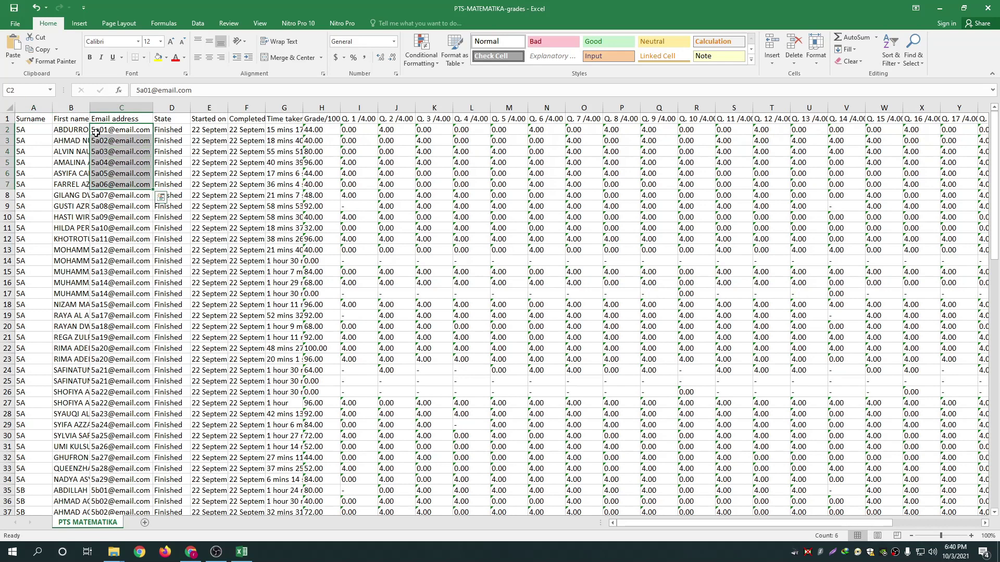
double_click(89, 108)
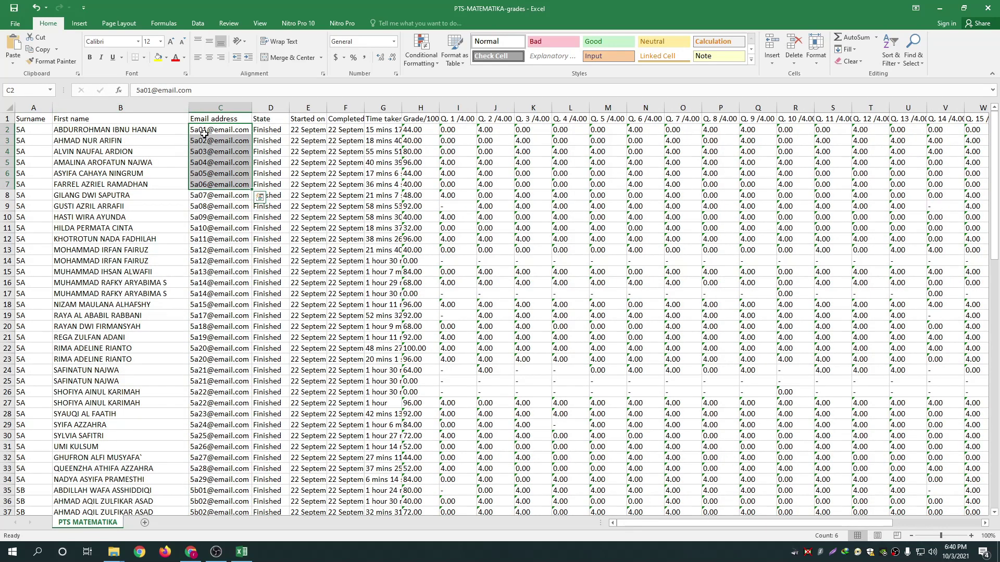
left_click(205, 131)
left_click(201, 261)
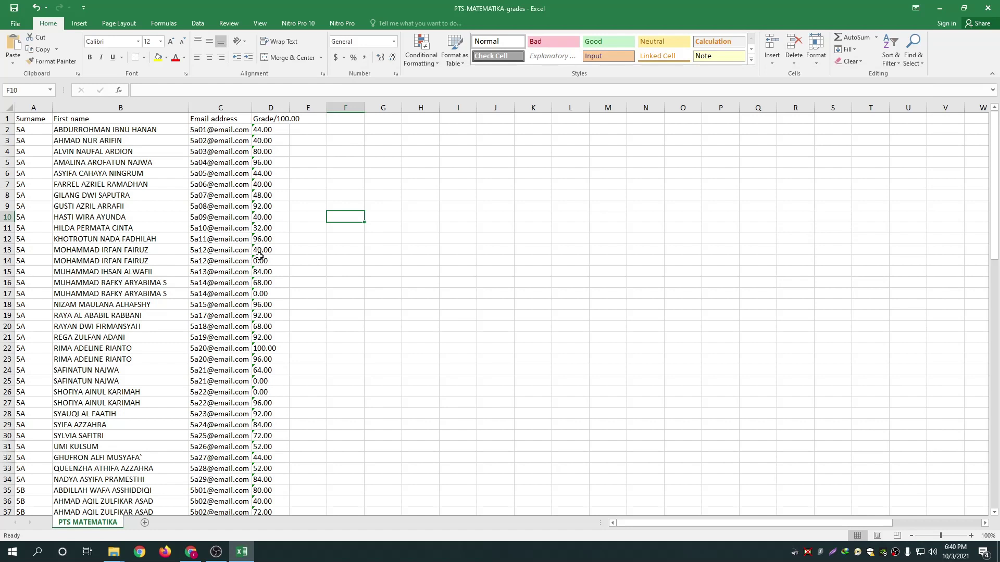
left_click(219, 221)
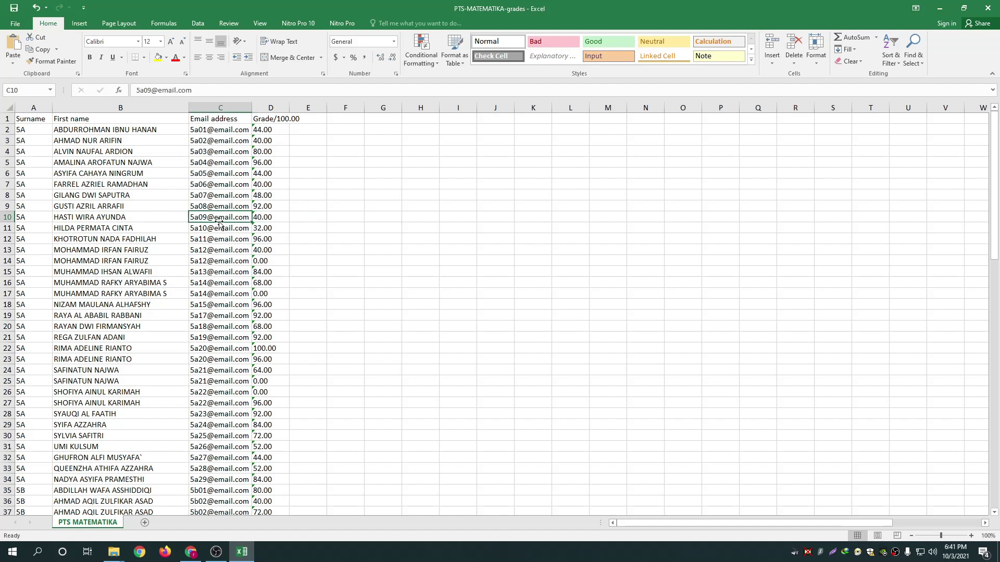
left_click(101, 196)
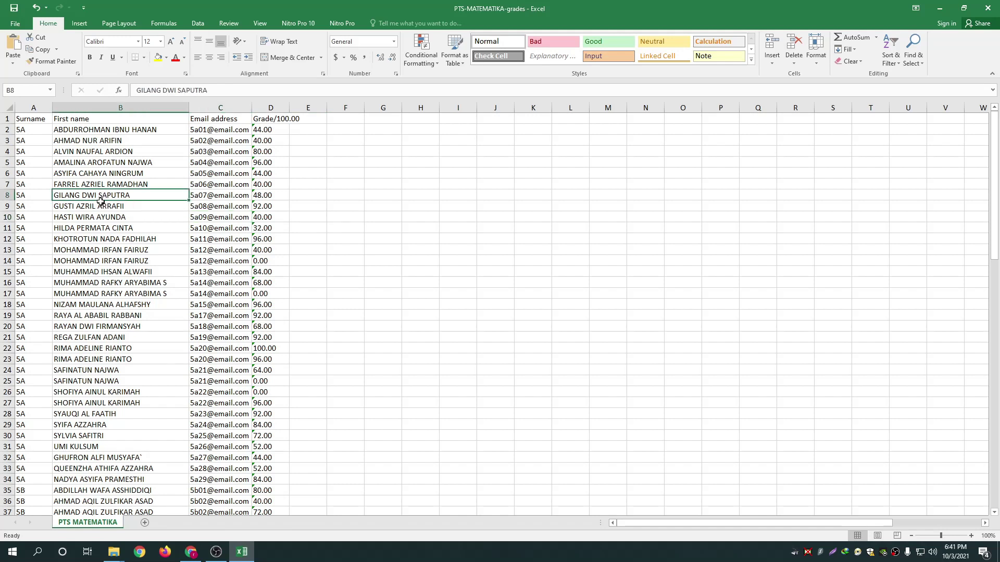
left_click(107, 241)
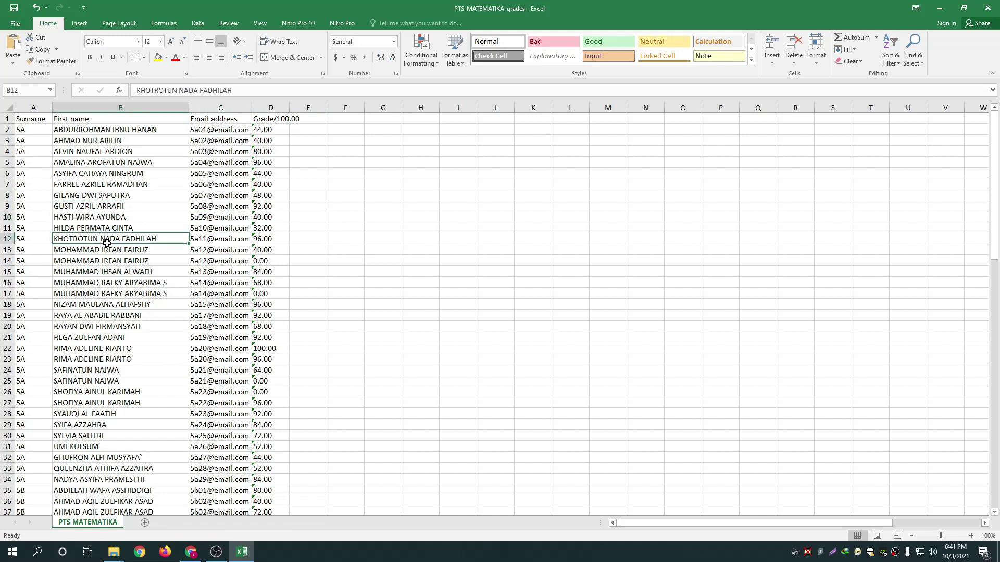
left_click(110, 250)
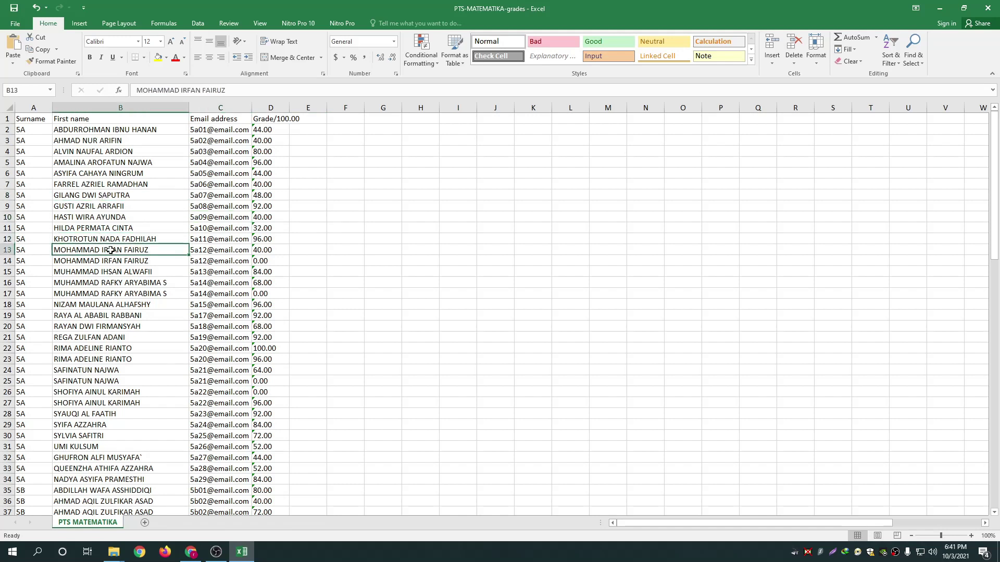
Step: Highlight duplicate values in the First name column using conditional formatting with Light Red Fill with Dark Red Text
right_click(120, 106)
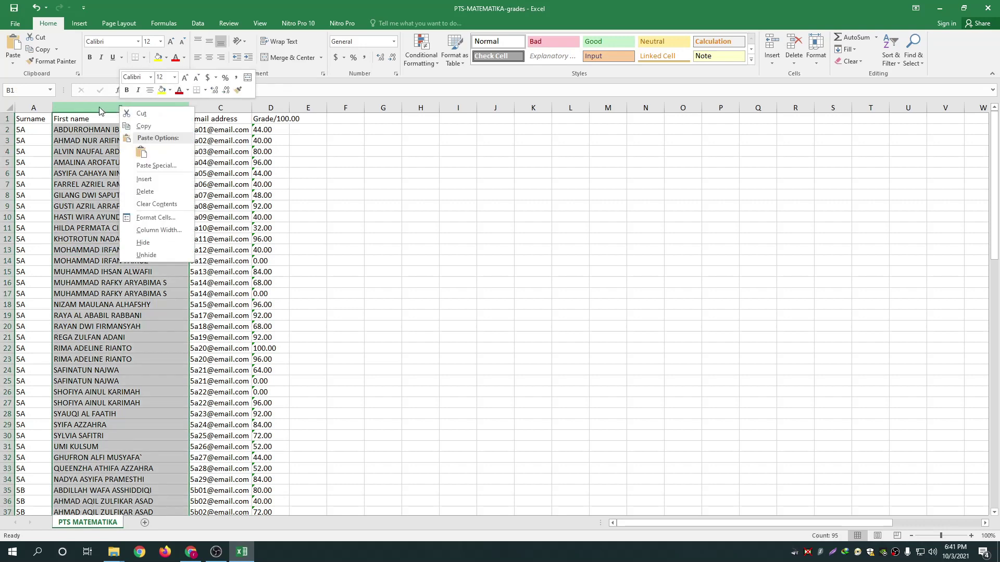
left_click(99, 105)
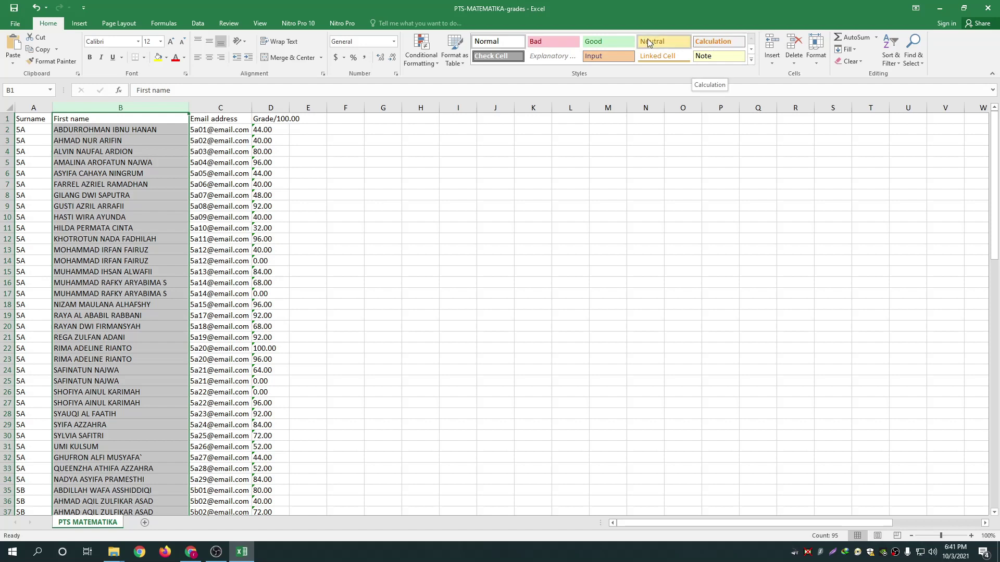
left_click(428, 61)
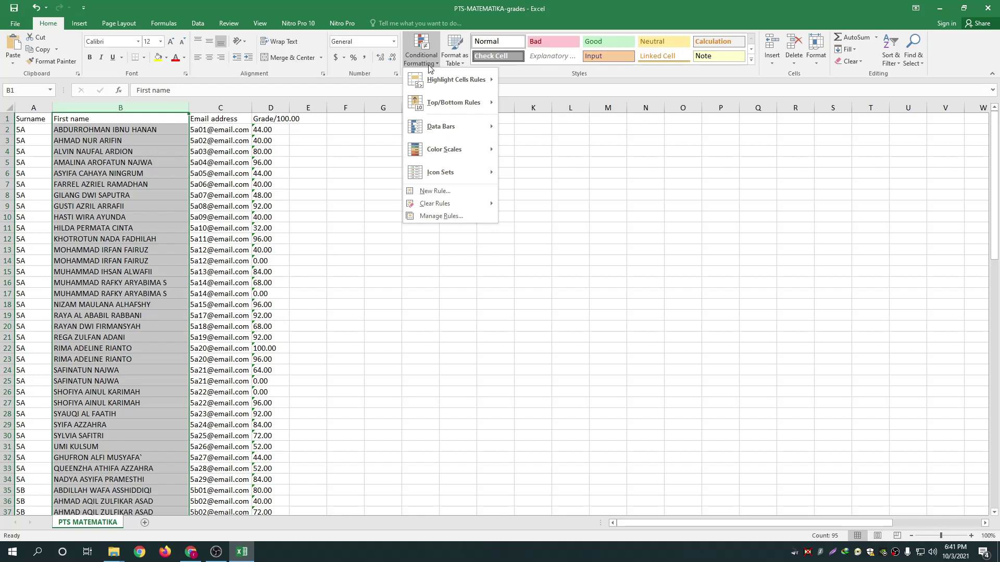
mouse_move(432, 78)
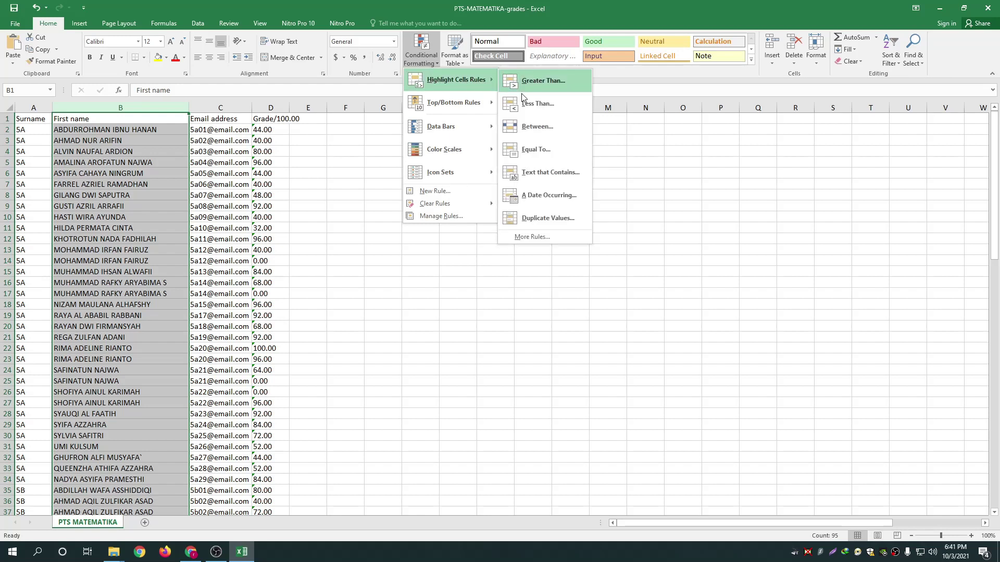
left_click(545, 220)
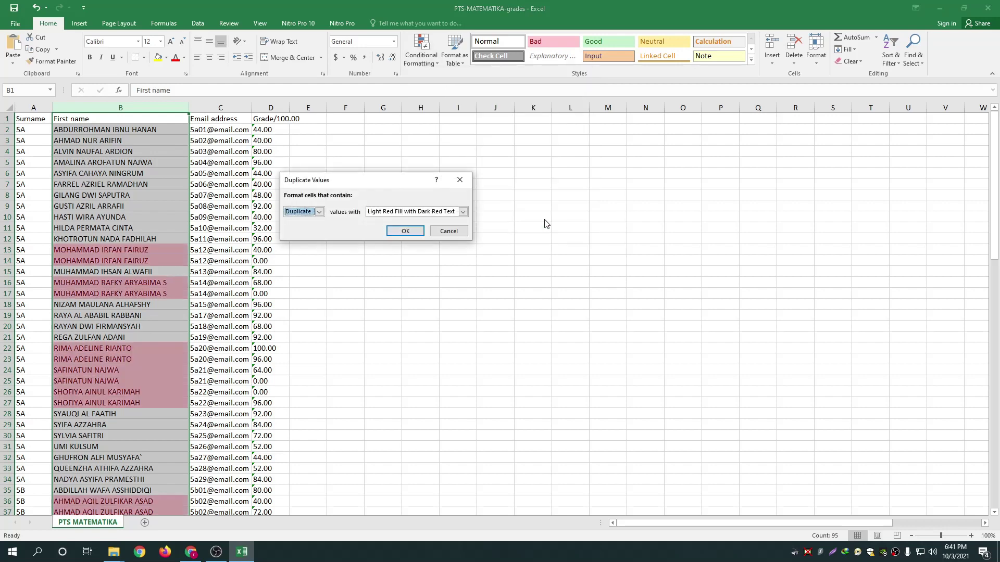
left_click(405, 212)
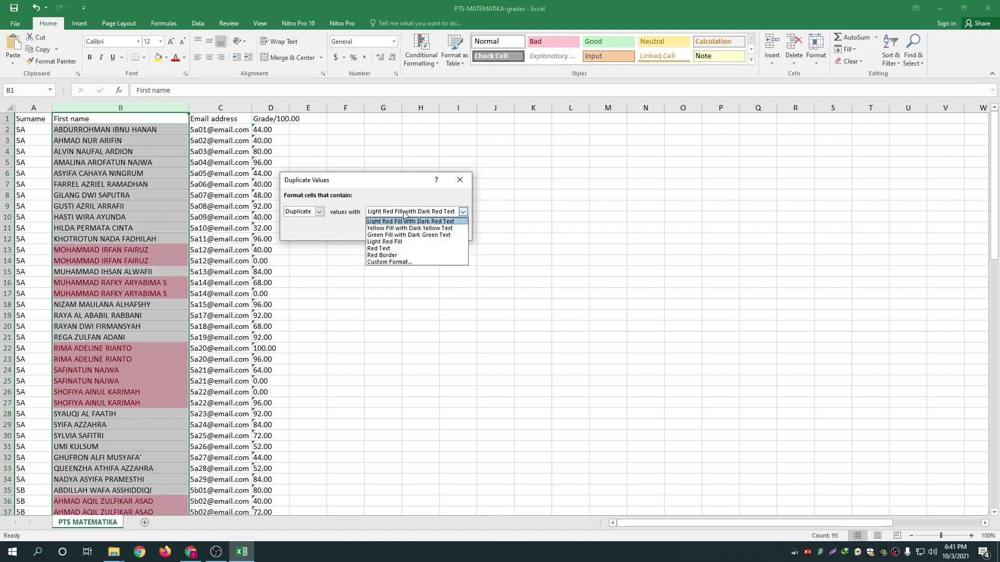
left_click(388, 249)
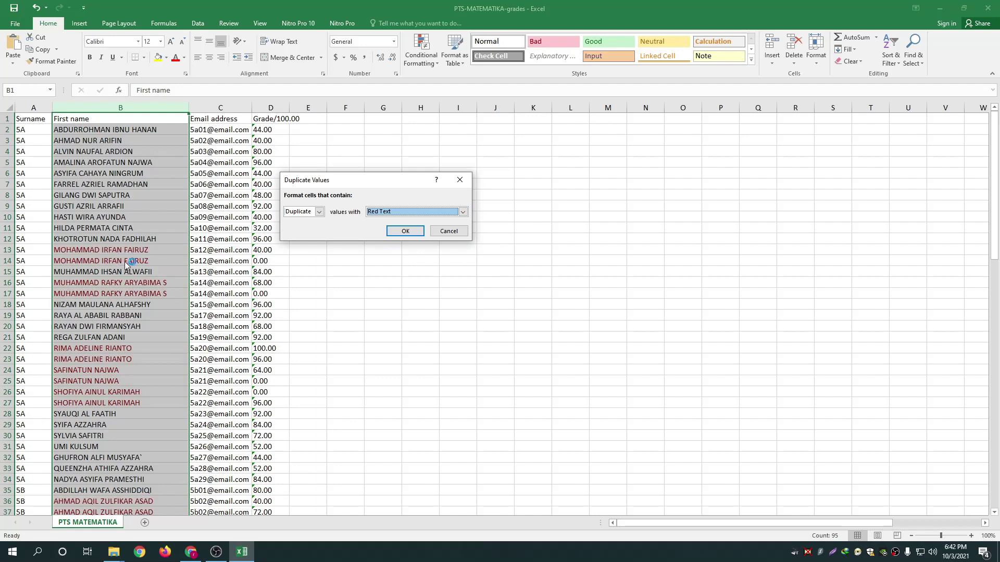
left_click(404, 214)
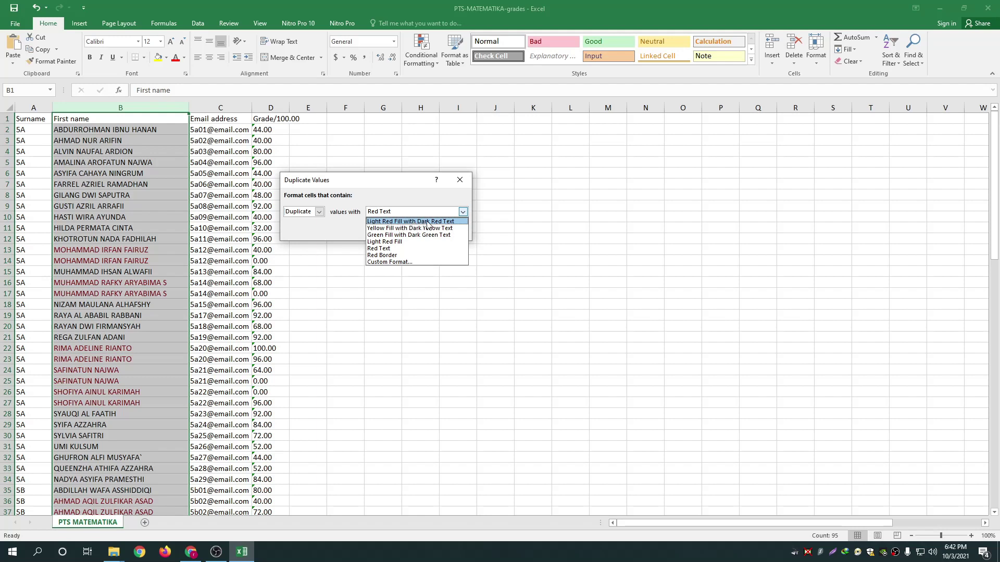
left_click(395, 221)
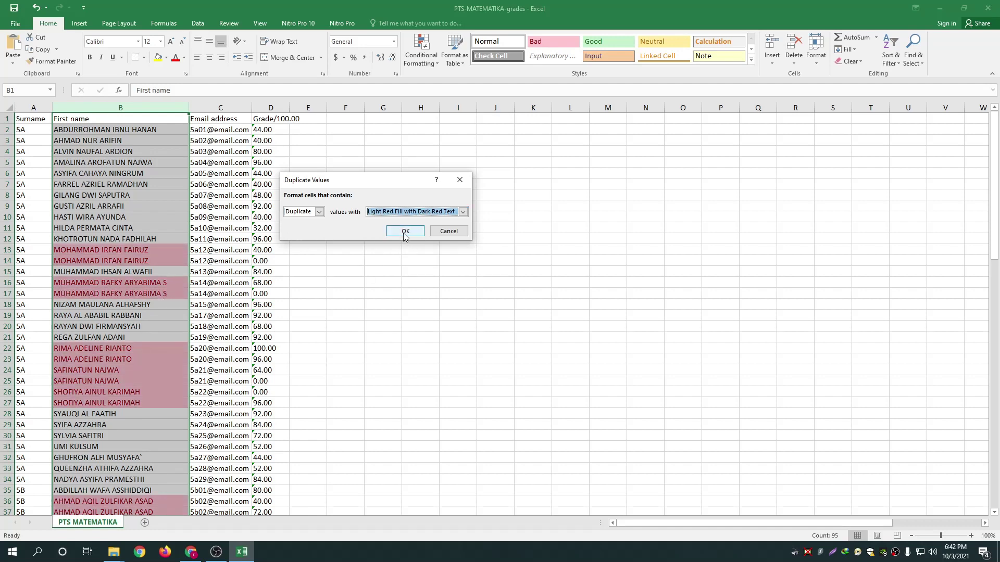
left_click(405, 231)
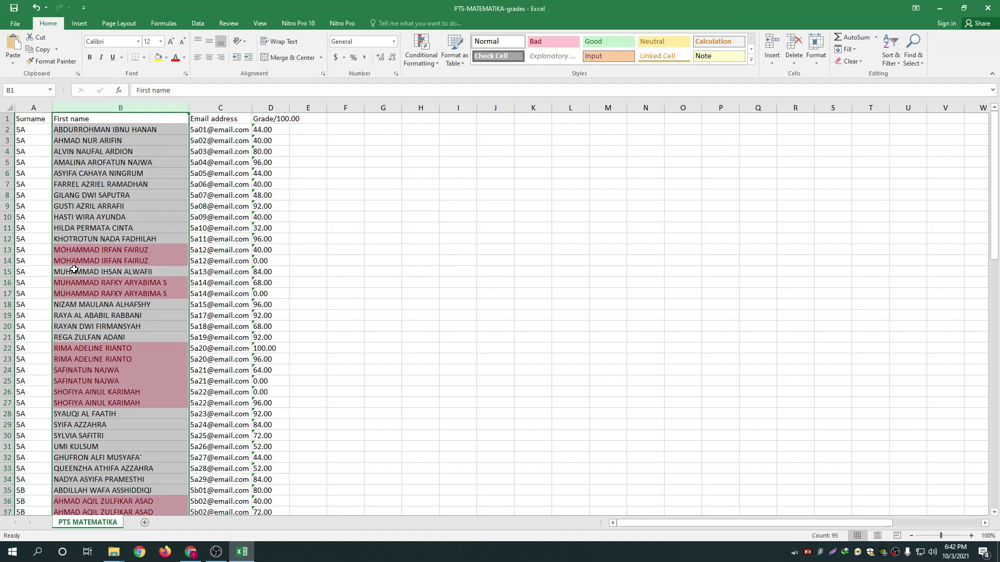
Step: Delete row 14, the first highlighted student's repeated entry with the 0.00 grade
left_click(8, 261)
right_click(8, 262)
left_click(93, 272)
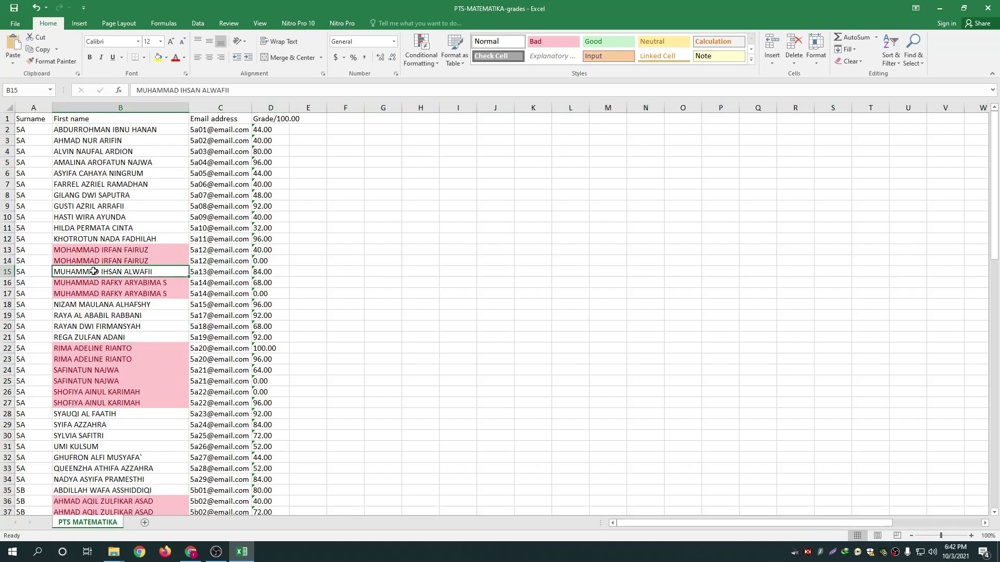
left_click(83, 262)
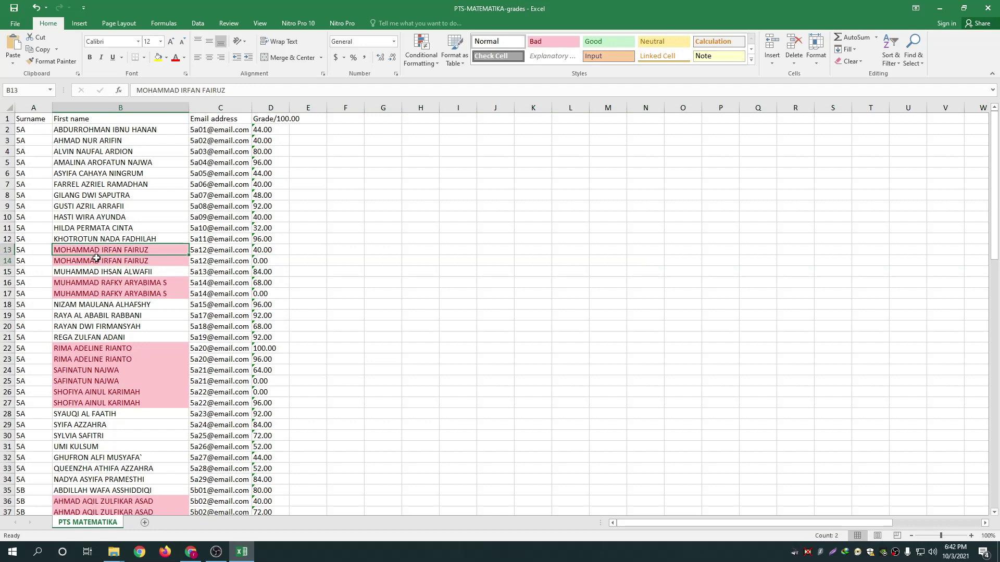
left_click(5, 262)
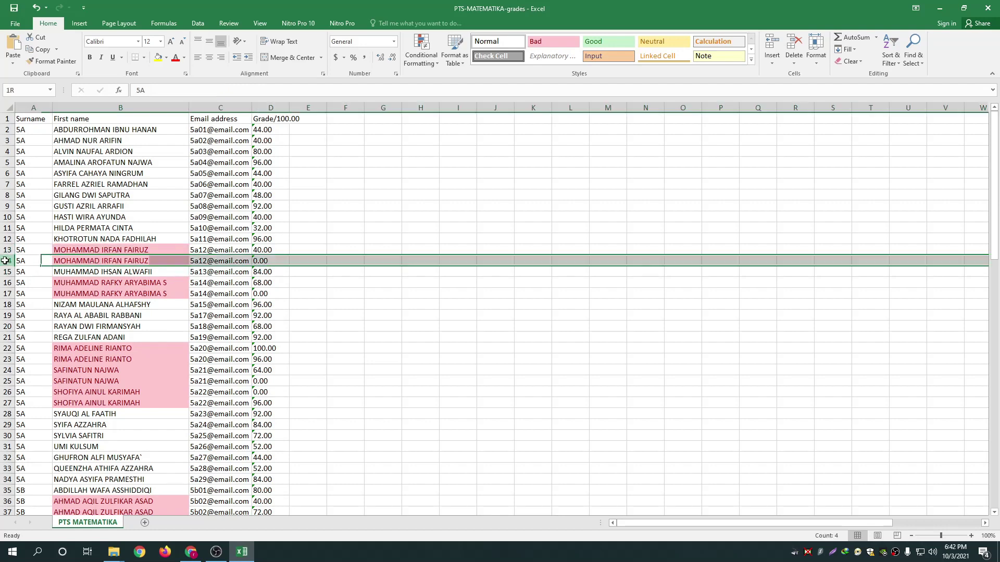
right_click(7, 263)
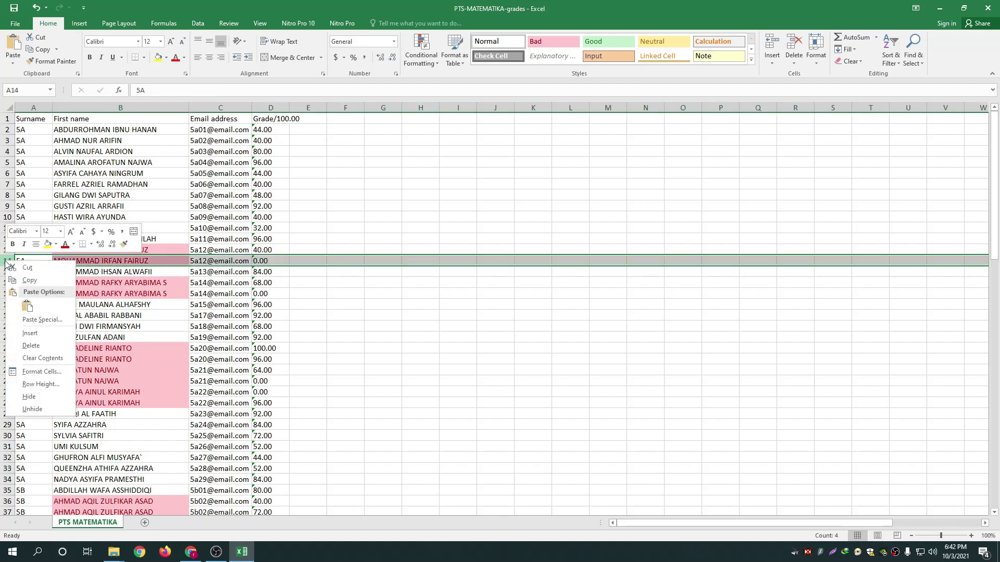
left_click(31, 347)
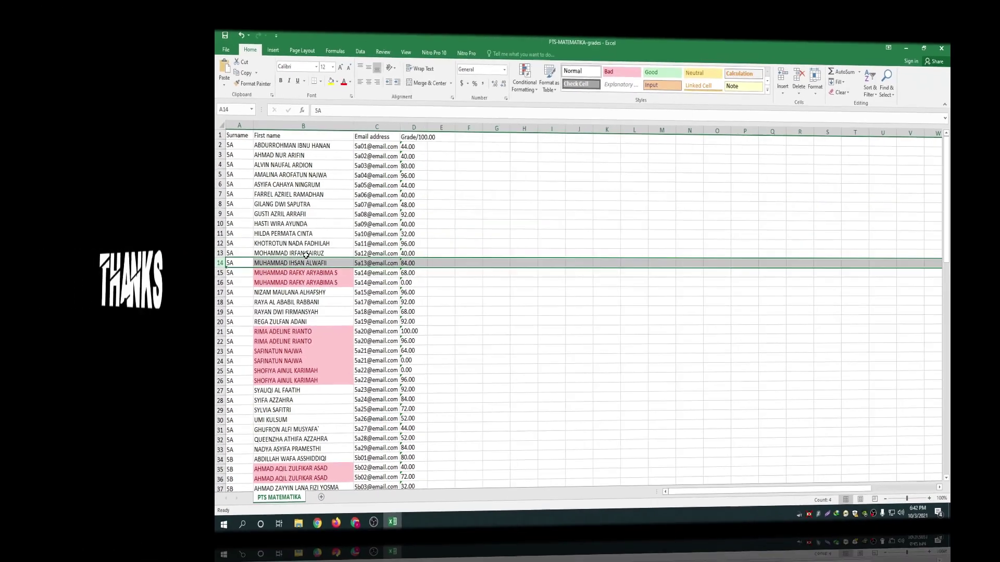